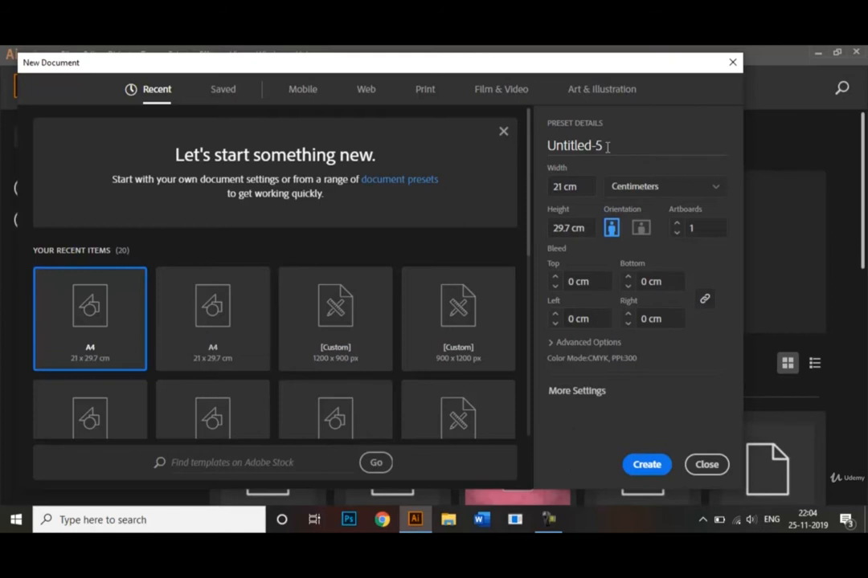
Step: Create a portrait A4 document, 21 x 29.7 cm, named "Rotate and Reflect Tool"
drag(604, 146, 514, 155)
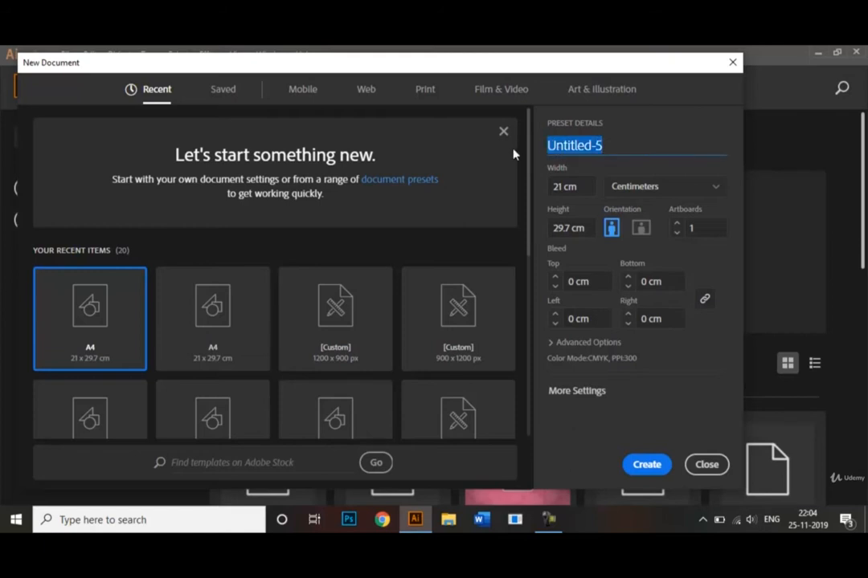
key(BackSpace)
text(R)
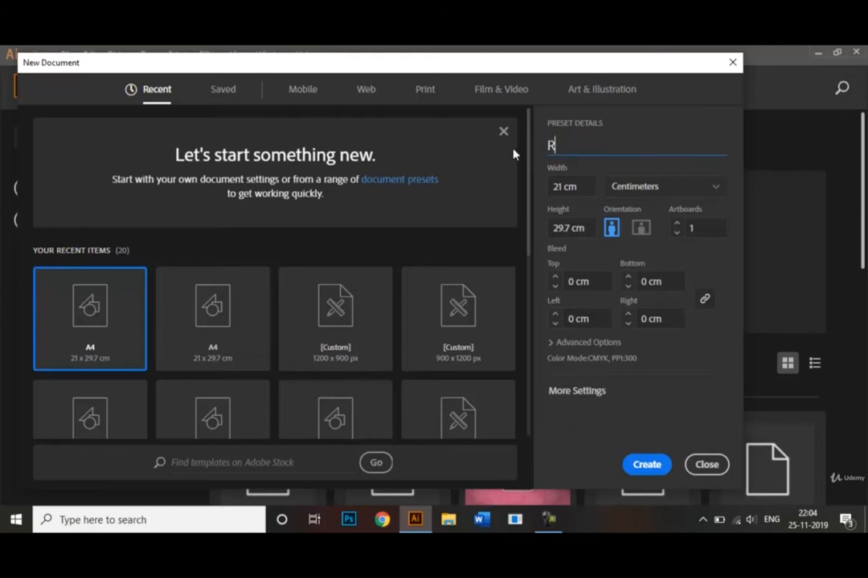
text(otate and )
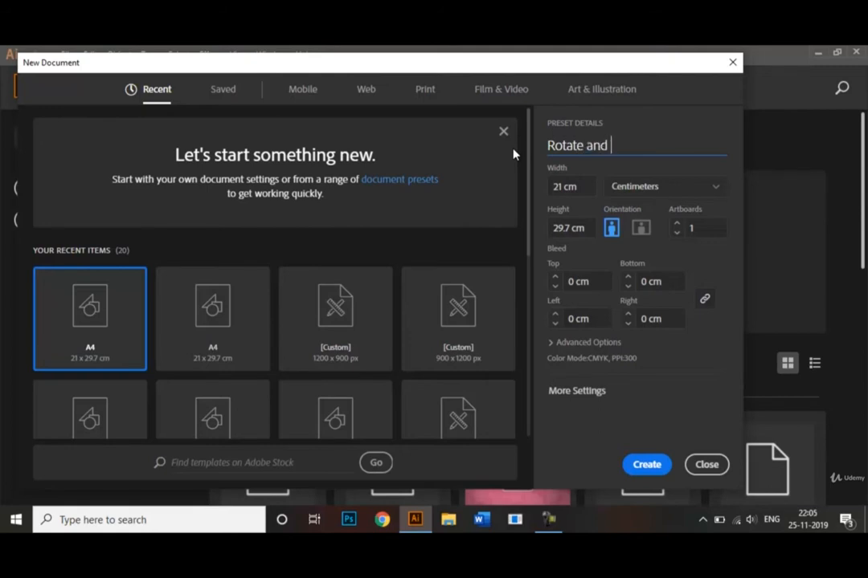
text(Reflect Tool)
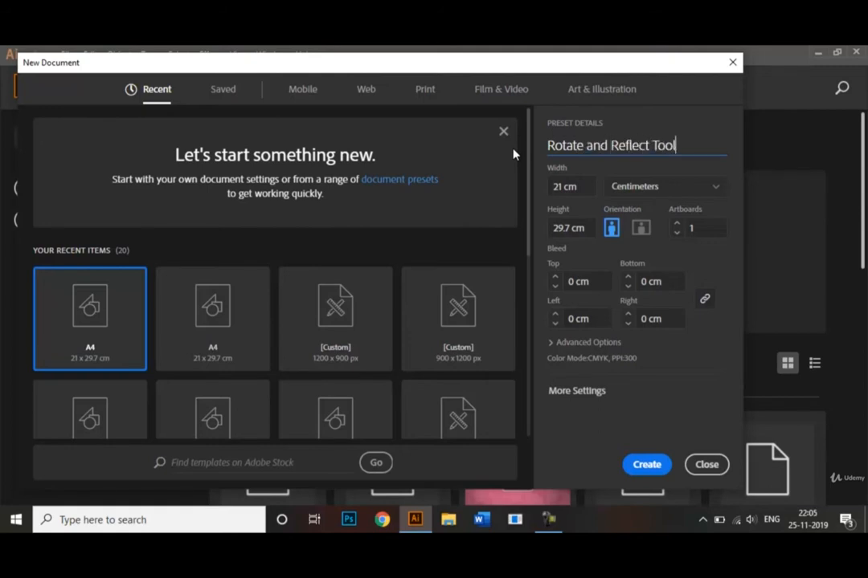
click(647, 465)
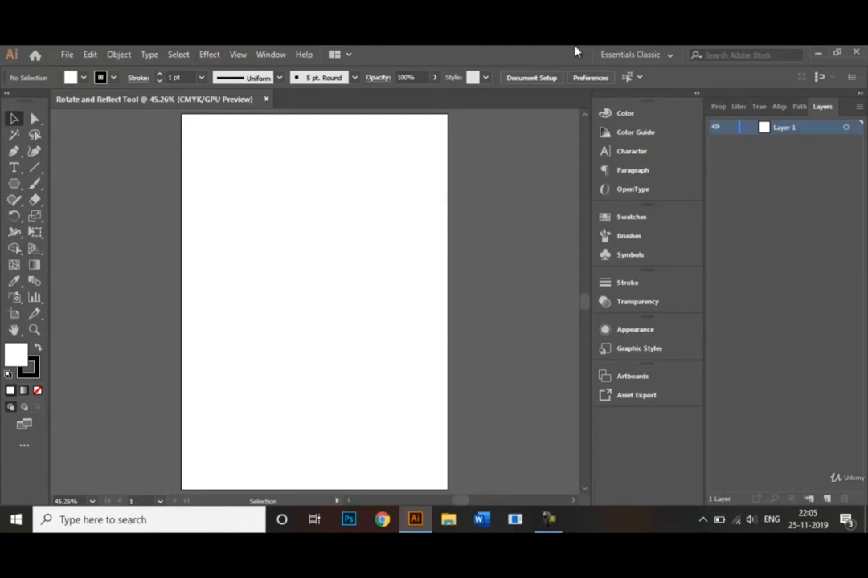
click(667, 56)
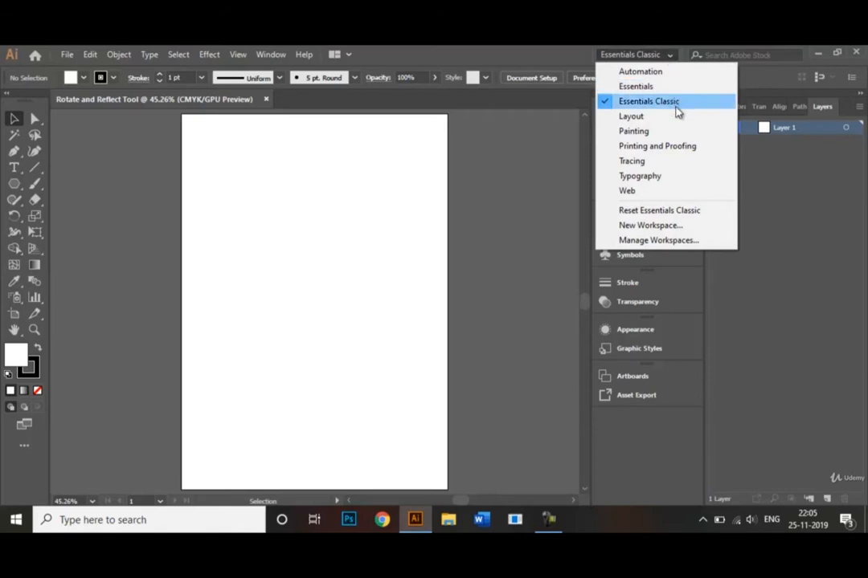
click(667, 55)
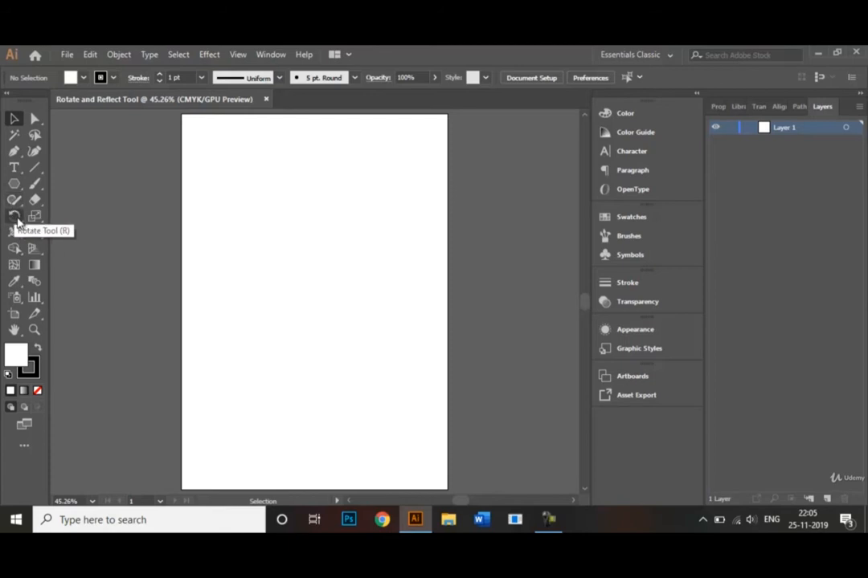
Step: Draw a circle with the Ellipse tool and position it near the middle of the artboard, slightly above centre
click(15, 184)
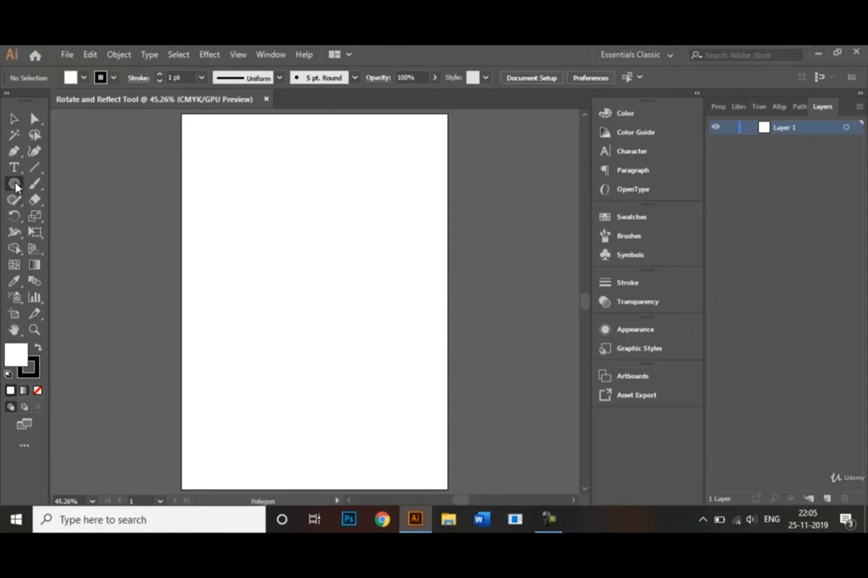
click(15, 185)
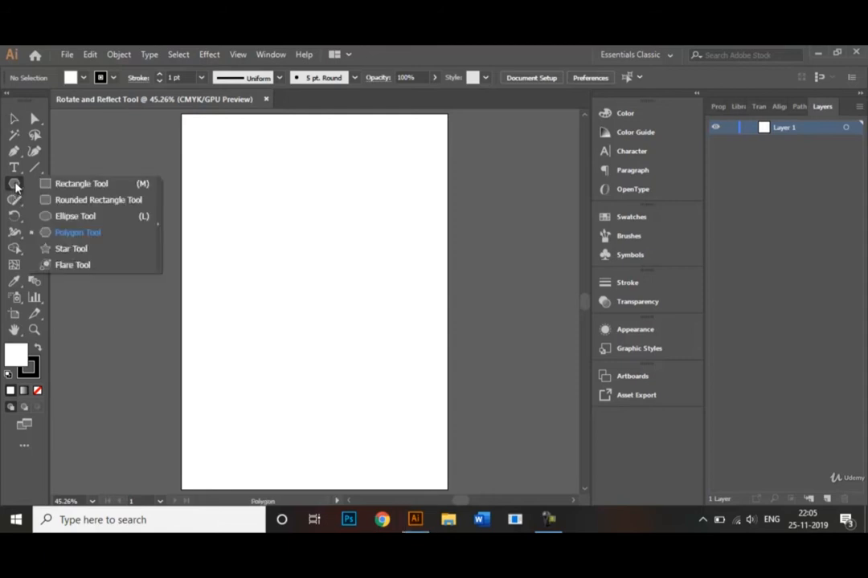
click(78, 217)
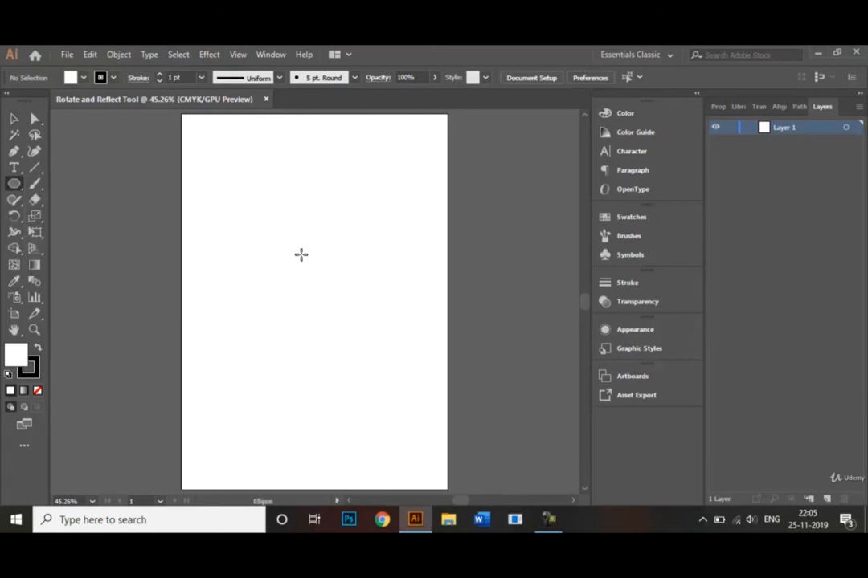
drag(300, 264, 360, 322)
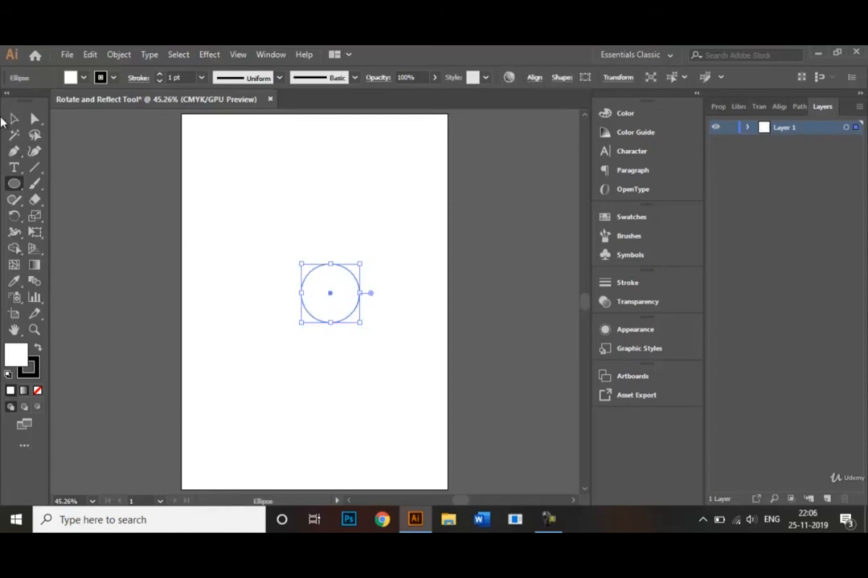
click(14, 118)
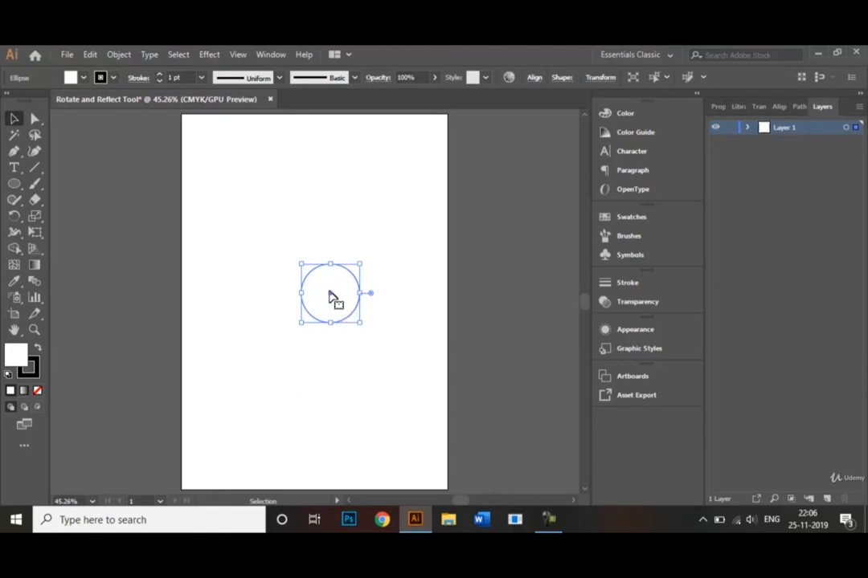
drag(330, 299, 313, 281)
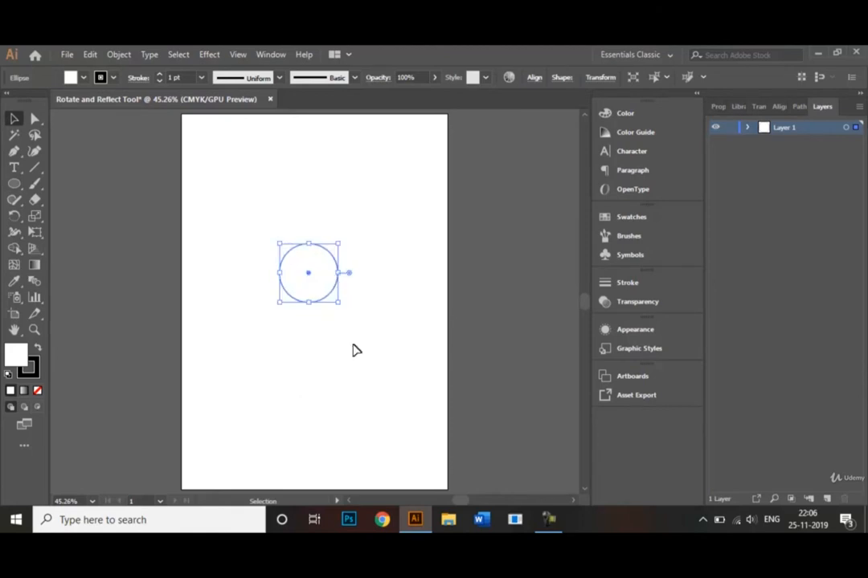
click(354, 350)
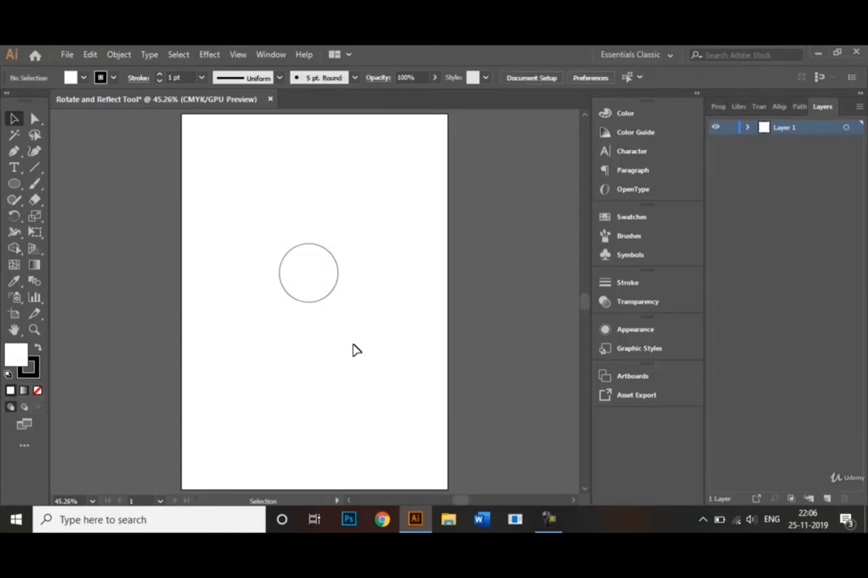
Step: Draw a second circle about half the size of the first and centre it horizontally above the large circle
click(13, 183)
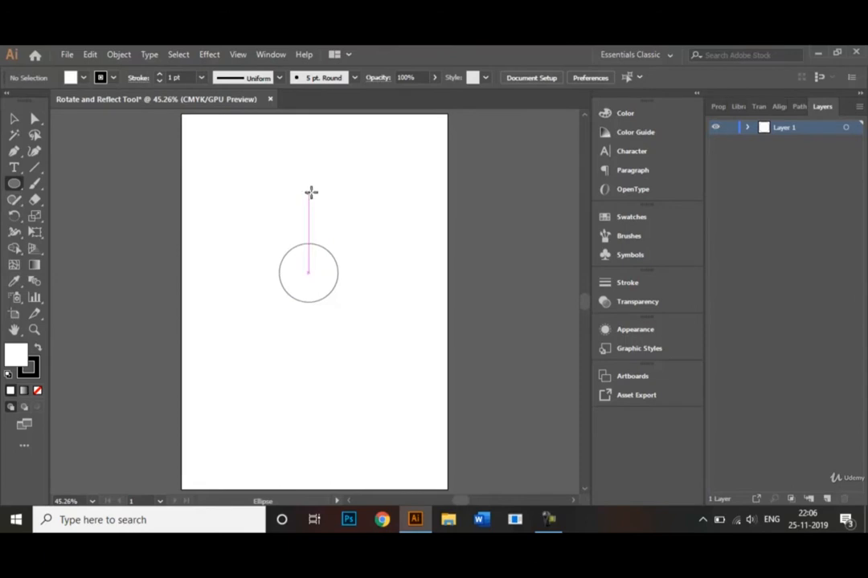
drag(308, 190, 335, 219)
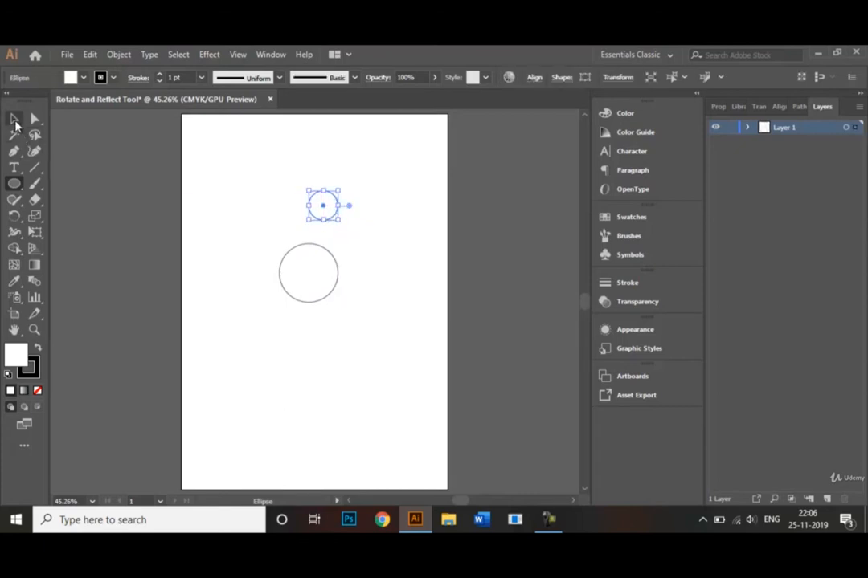
click(15, 119)
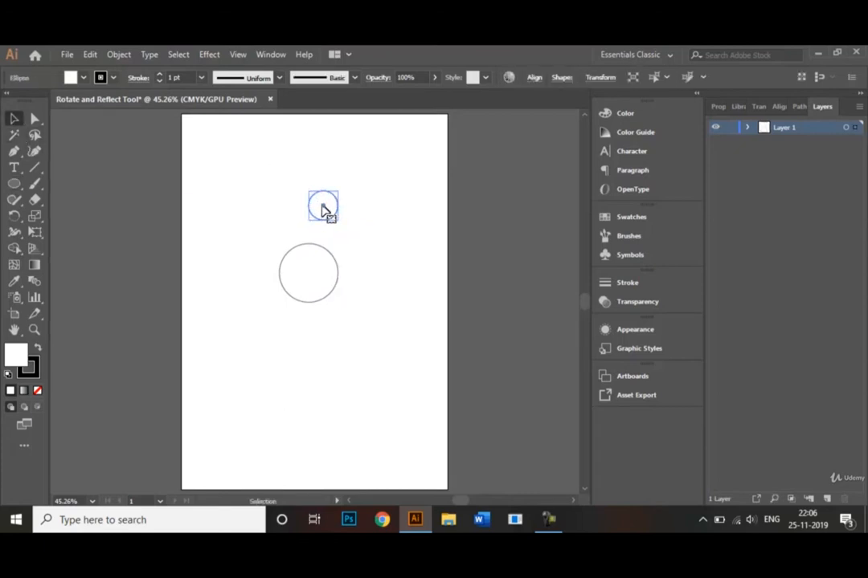
mouse_move(323, 209)
mouse_down()
mouse_move(304, 205)
mouse_move(312, 214)
mouse_up()
click(342, 232)
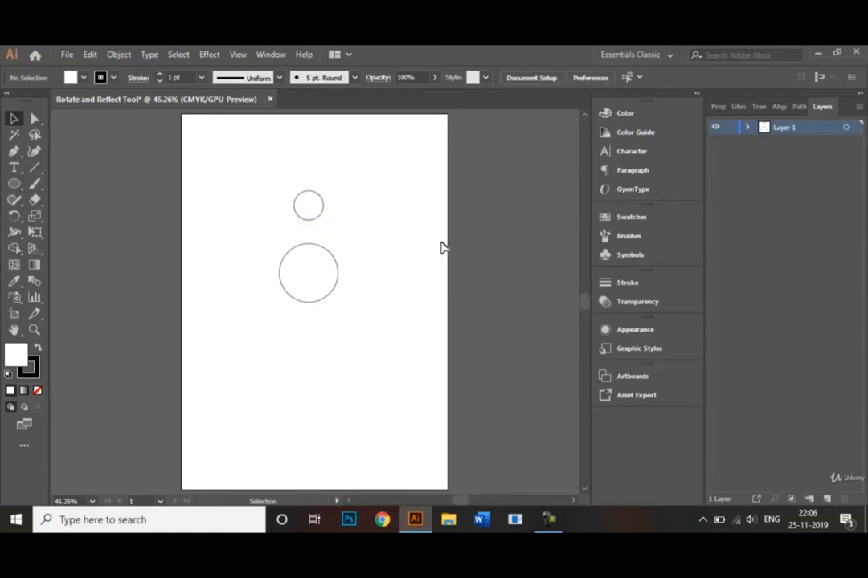
Step: Fill the small circle with the purple swatch C=75 M=100 Y=0 K=0
click(319, 217)
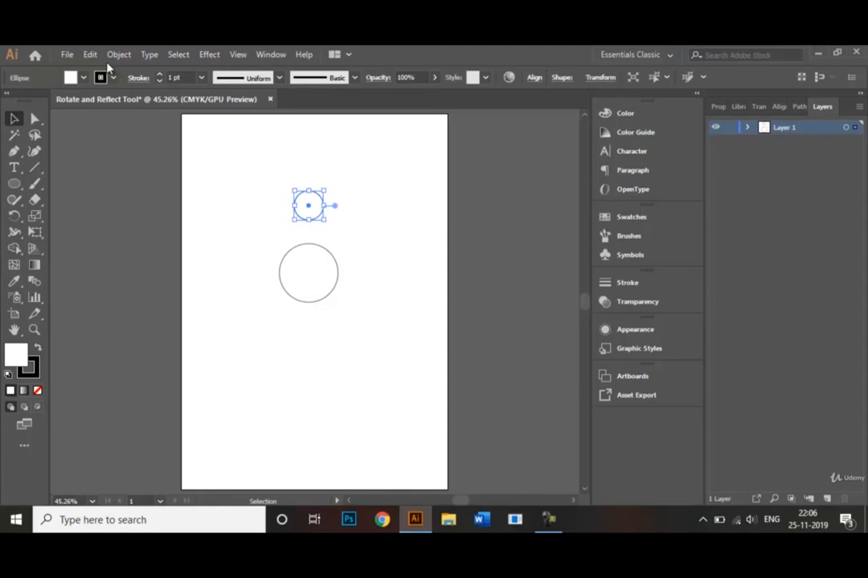
click(84, 76)
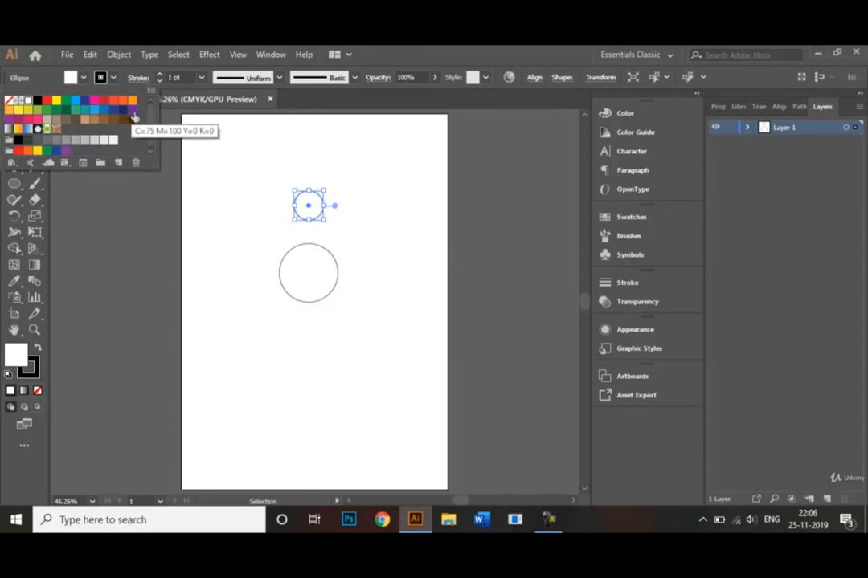
click(133, 117)
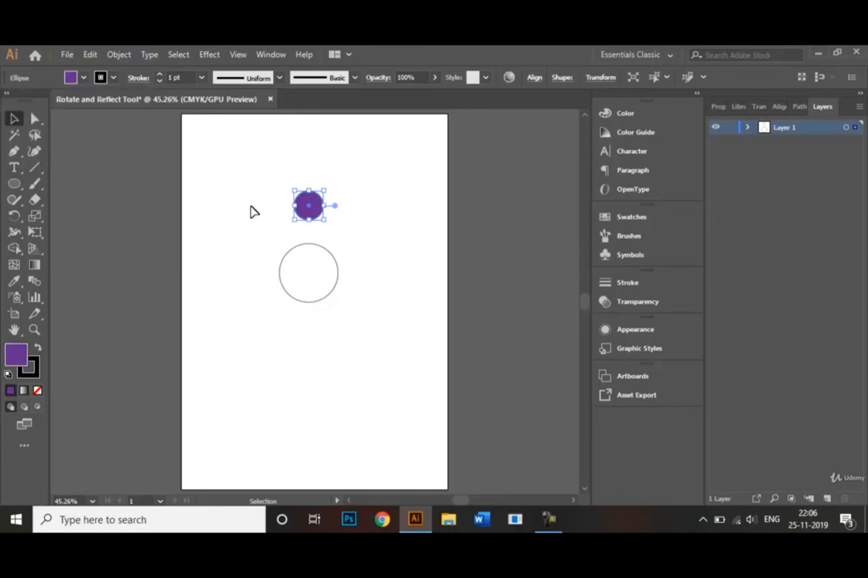
click(255, 243)
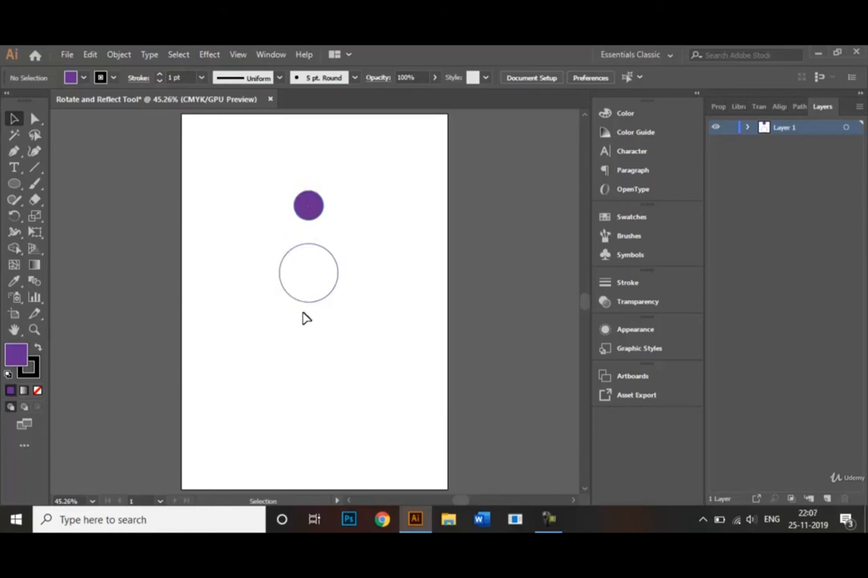
Step: Make a copy of the purple circle rotated 30° around the centre of the large circle, with the preview enabled
click(316, 211)
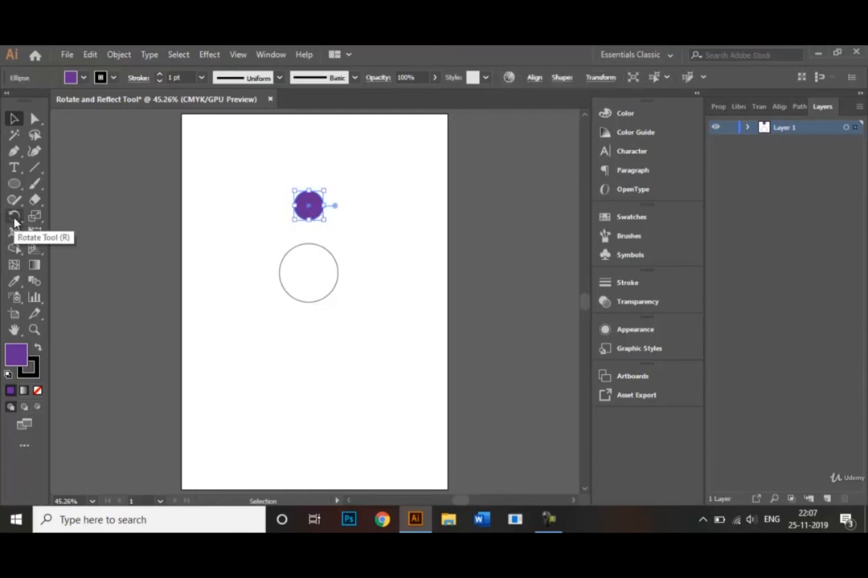
click(14, 217)
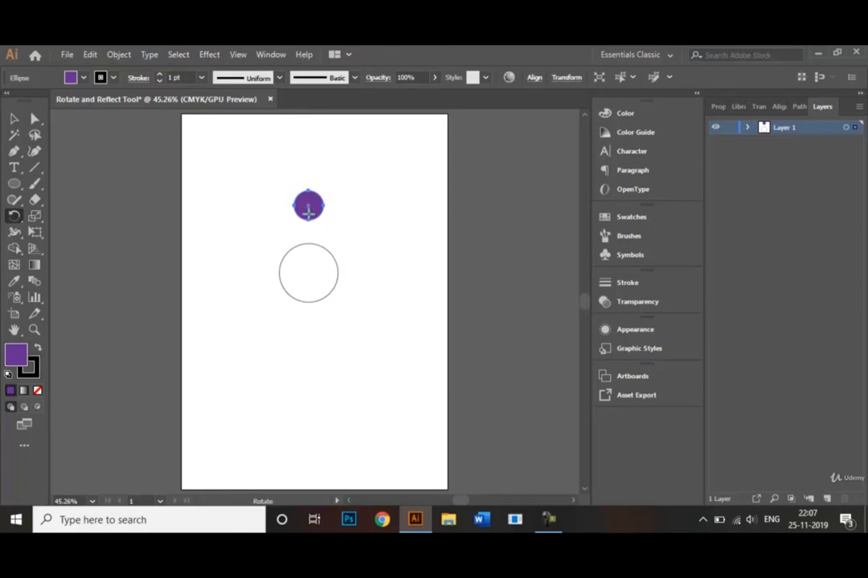
alt+click(308, 273)
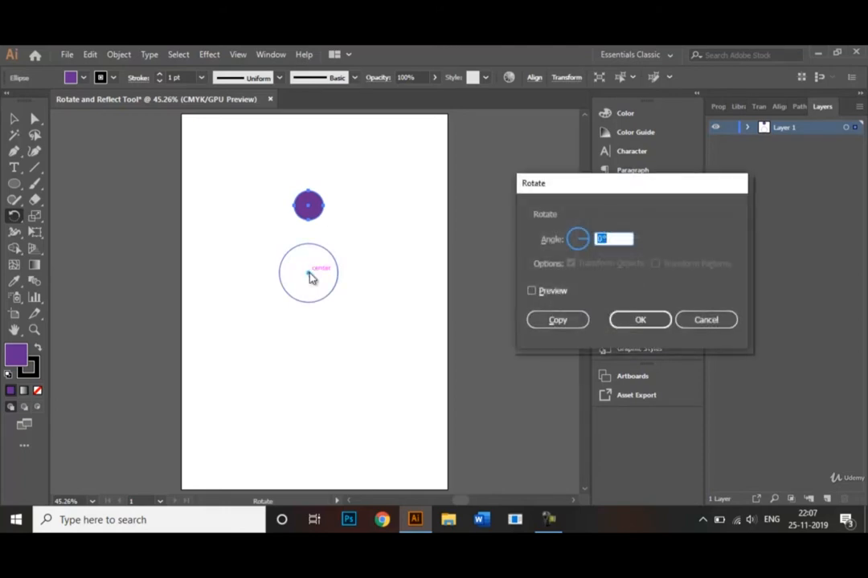
drag(577, 188, 483, 178)
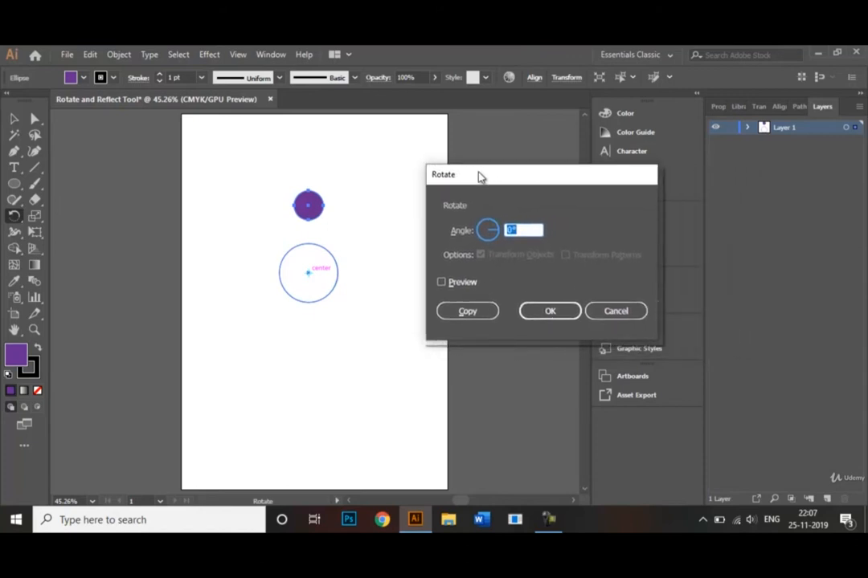
click(509, 230)
text(30)
key(Tab)
click(441, 283)
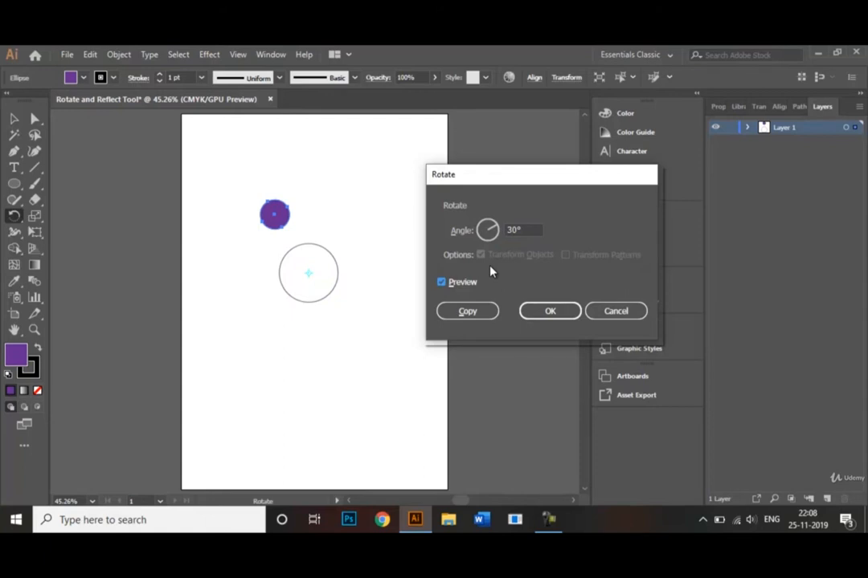
click(472, 313)
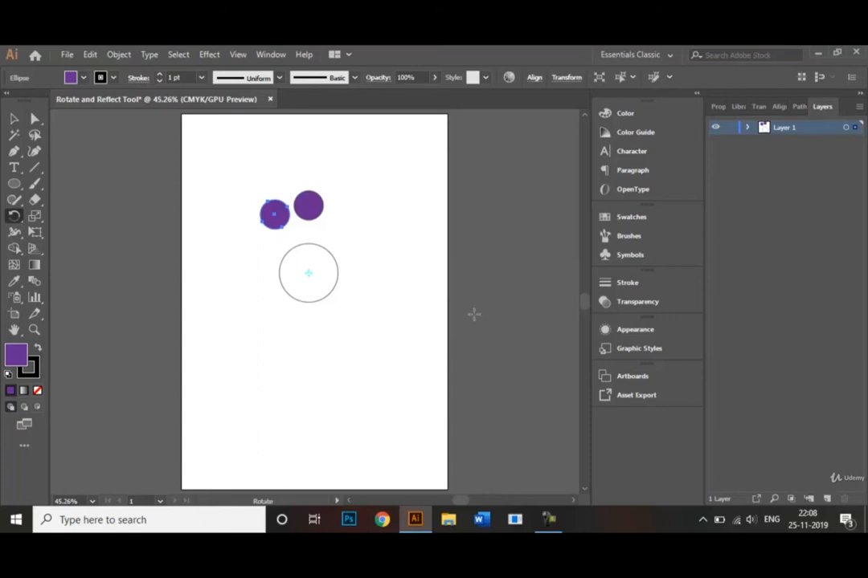
Step: Repeat the rotated copy until a full ring of twelve purple circles surrounds the large circle, and clear the selection
key(v)
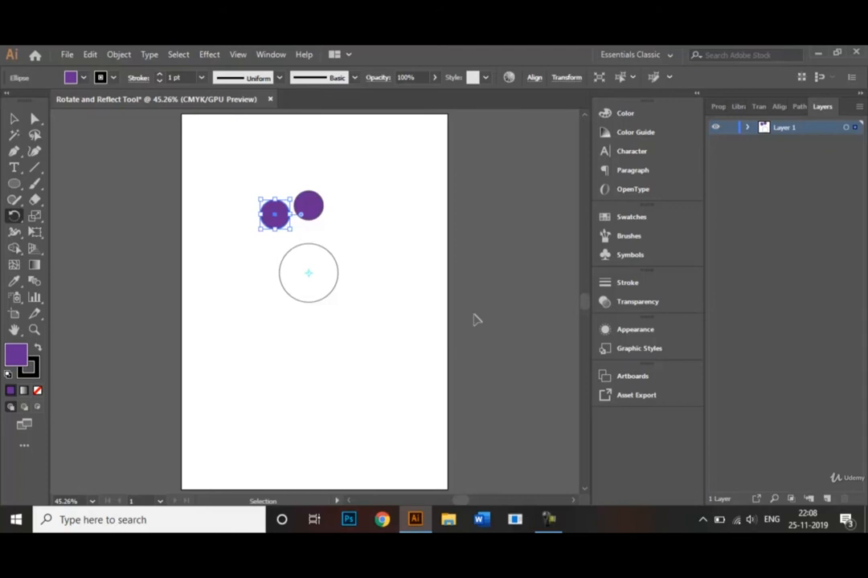
key(ctrl+d)
key(ctrl+d)
key(ctrl+d)
key(ctrl+d)
key(ctrl+d)
key(ctrl+d)
key(ctrl+d)
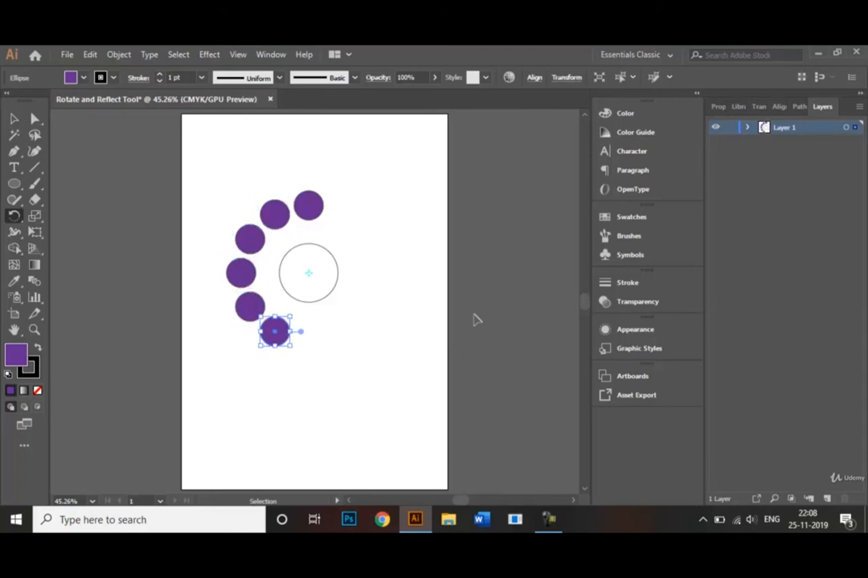
key(ctrl+d)
right_click(475, 320)
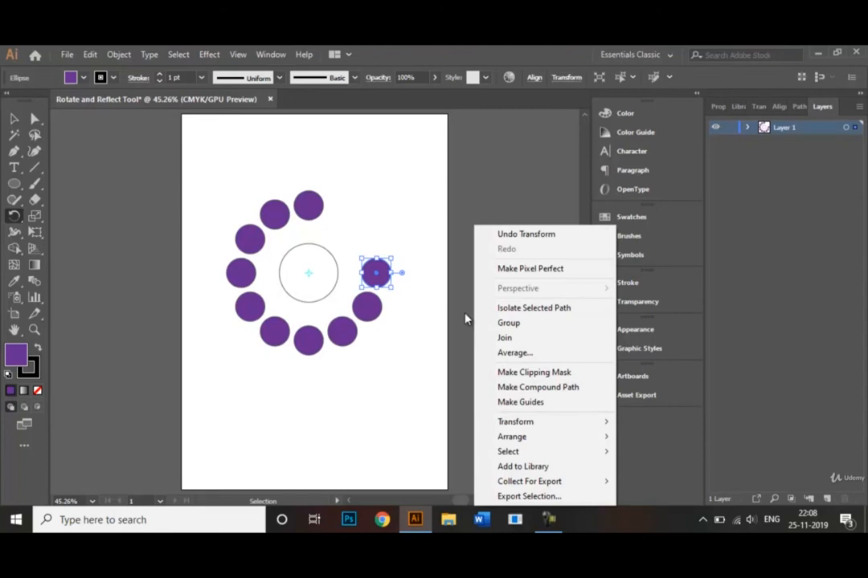
click(464, 320)
key(v)
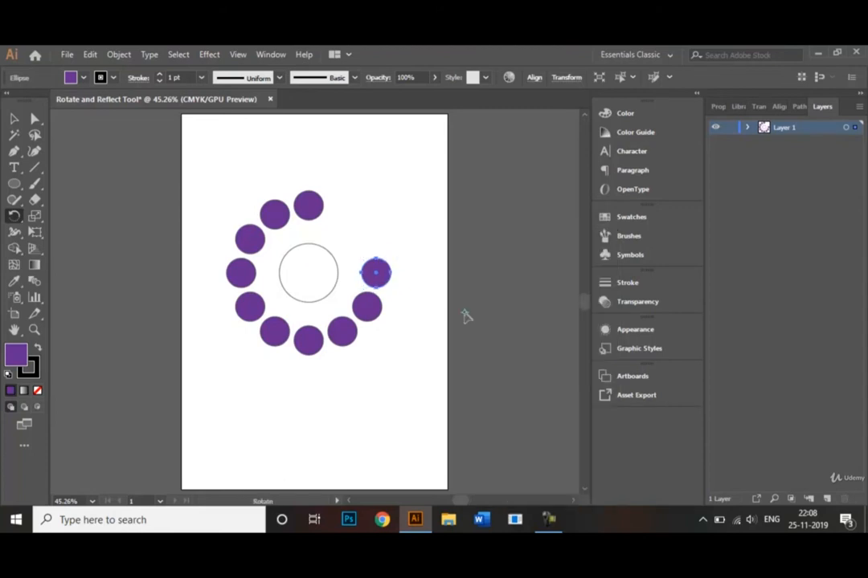
key(ctrl+d)
key(ctrl+d)
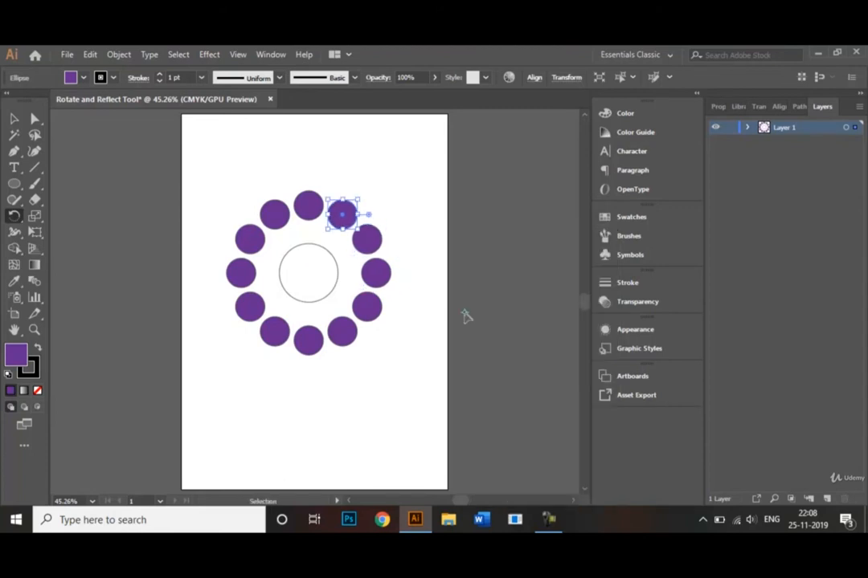
key(r)
key(v)
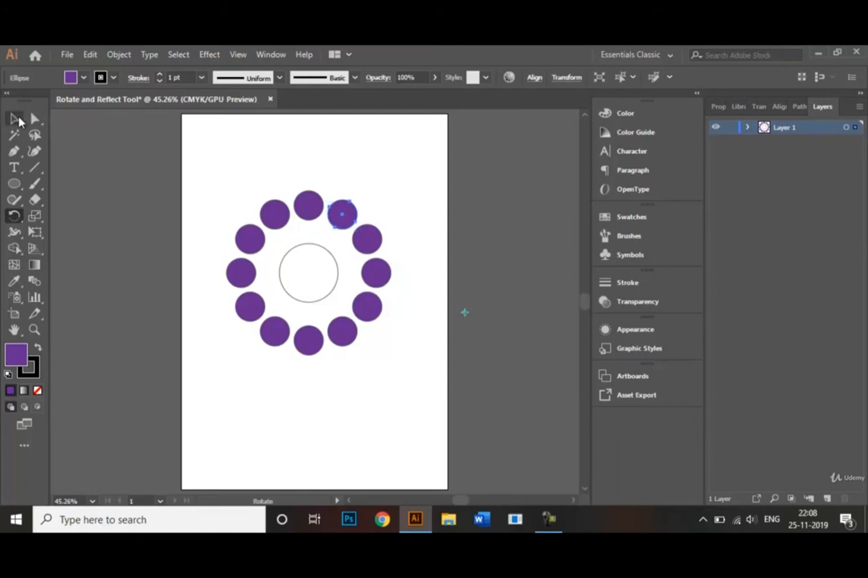
click(404, 184)
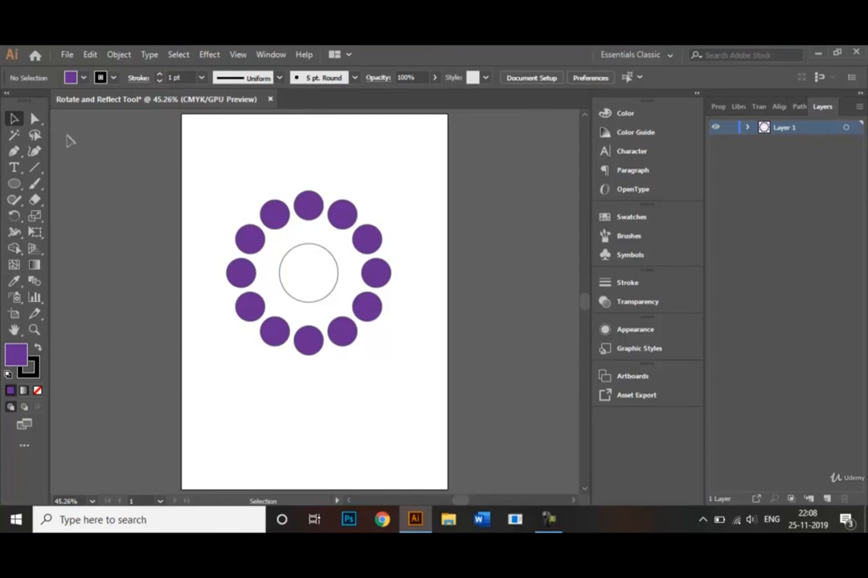
Step: Draw a hexagon below the circle ring, near the artboard's lower-left corner, and fill it with a yellow swatch
click(12, 186)
click(12, 185)
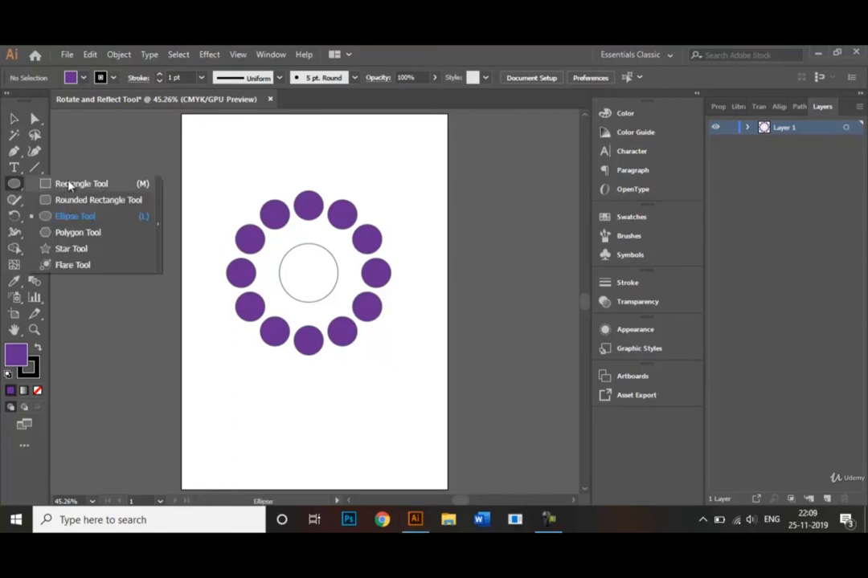
click(84, 233)
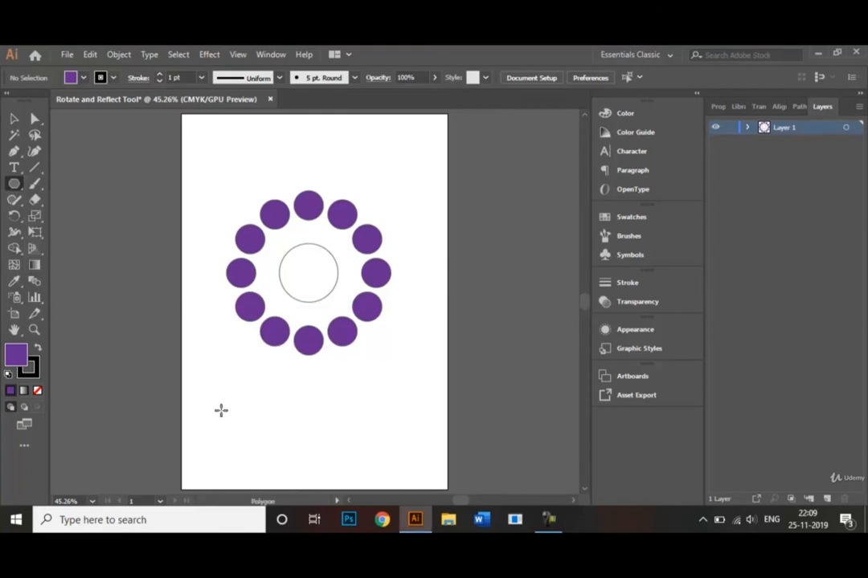
drag(218, 414, 233, 439)
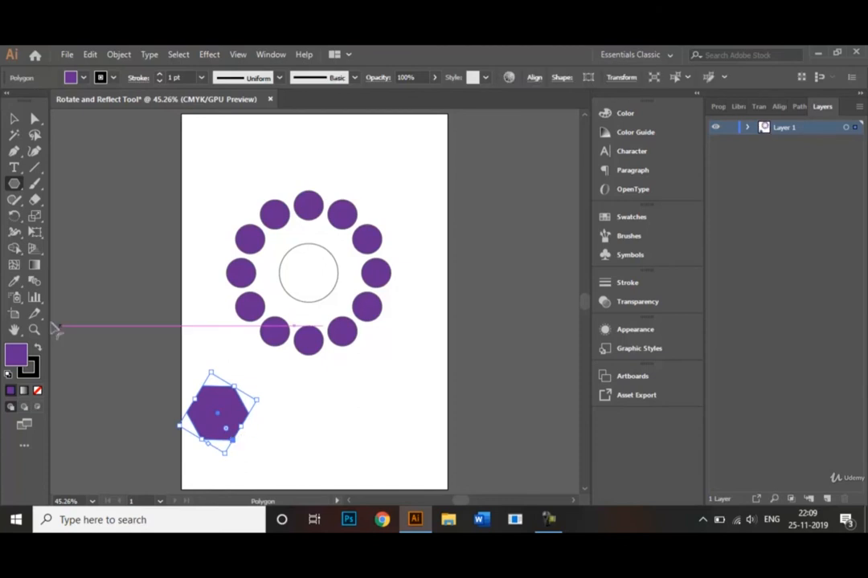
click(85, 77)
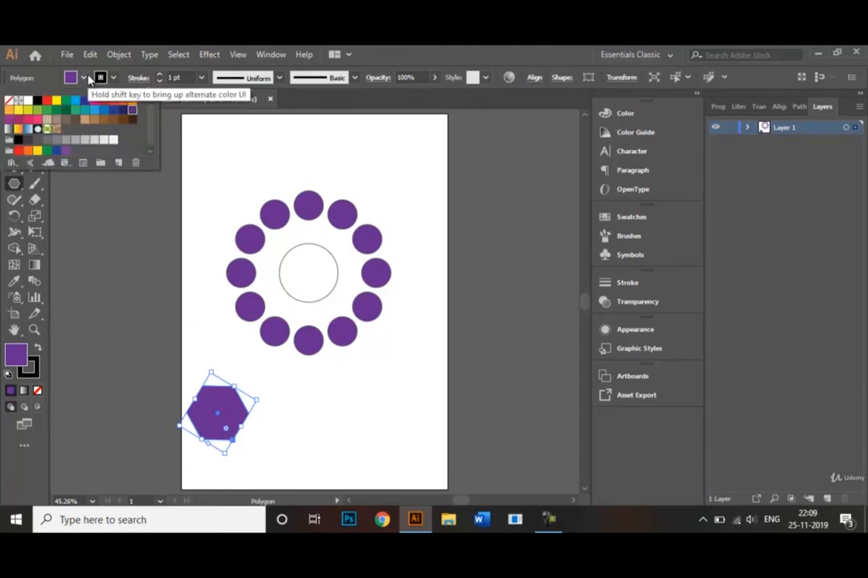
click(27, 109)
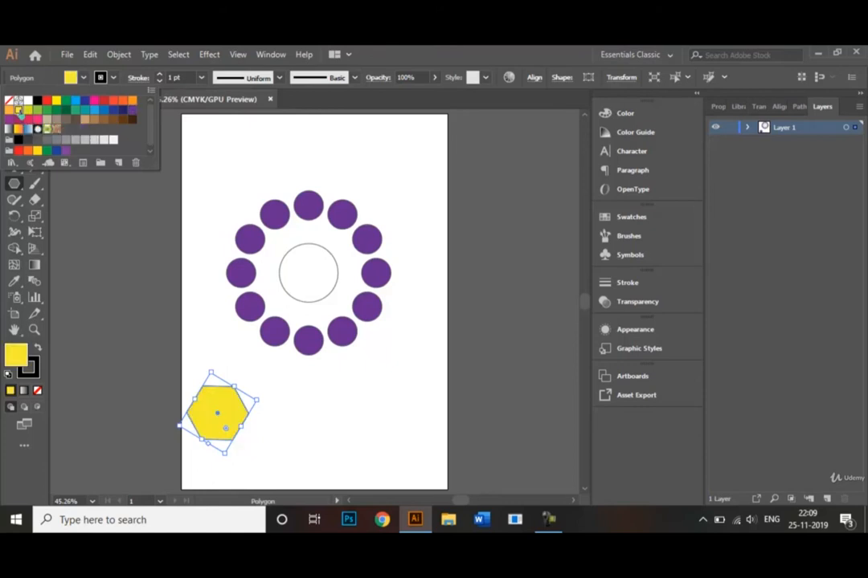
click(141, 250)
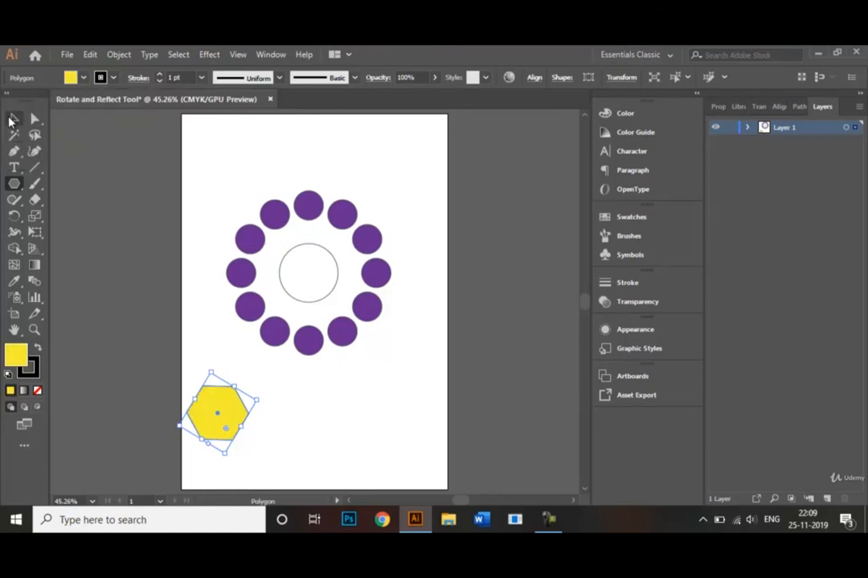
Step: Reflect a copy of the yellow hexagon across a vertical axis through the middle of the artboard, with the preview enabled
click(12, 120)
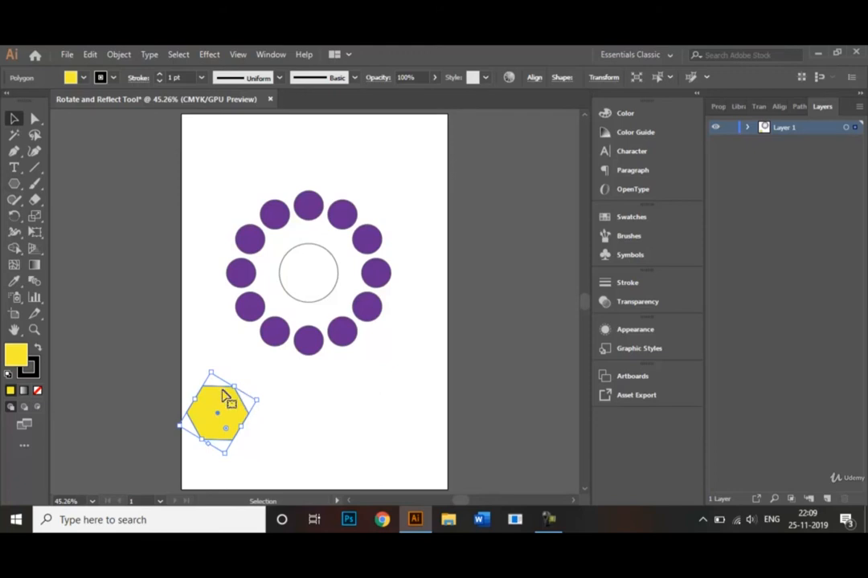
click(16, 217)
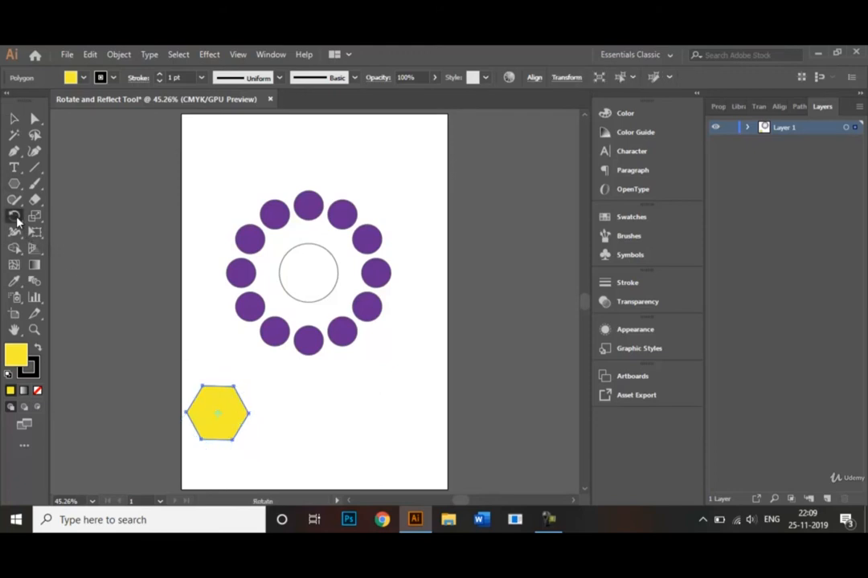
click(17, 221)
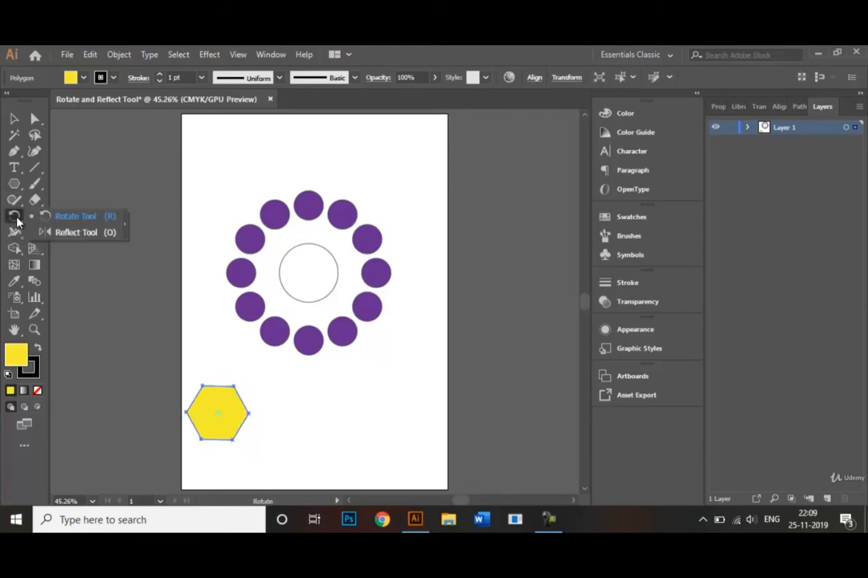
click(58, 233)
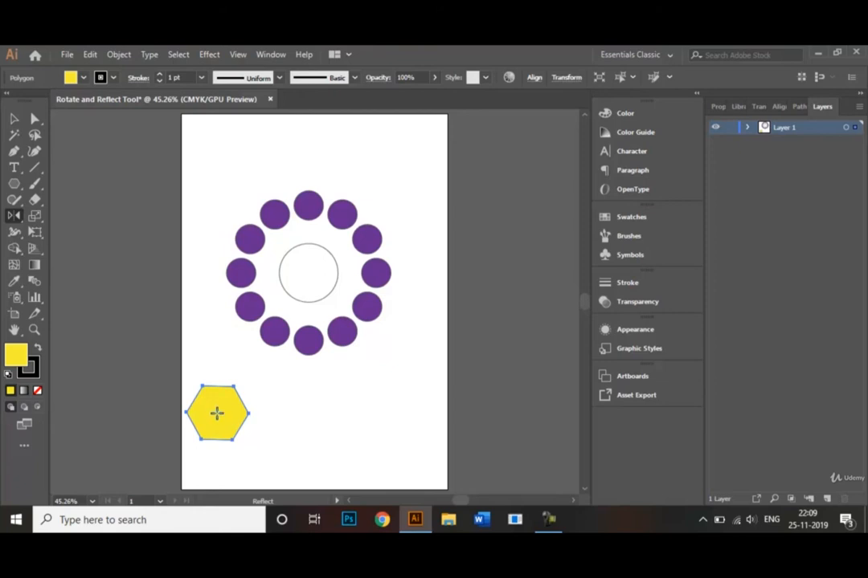
alt+click(314, 415)
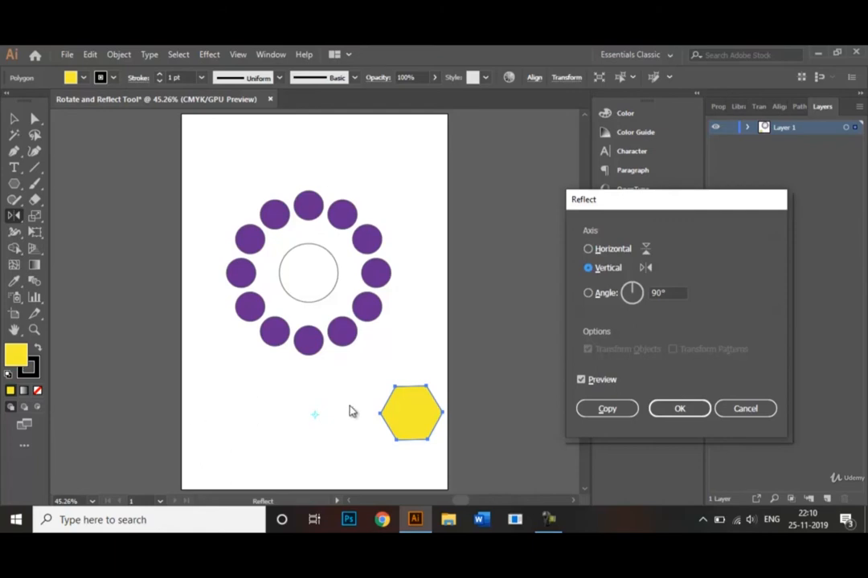
click(605, 409)
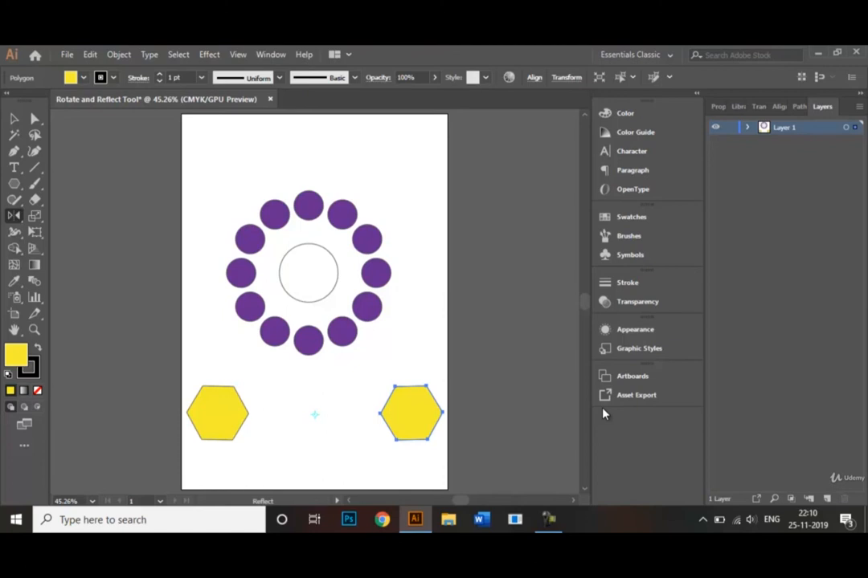
Step: Examine the file formats offered by Save As for the document, and close the dialog without saving
click(65, 55)
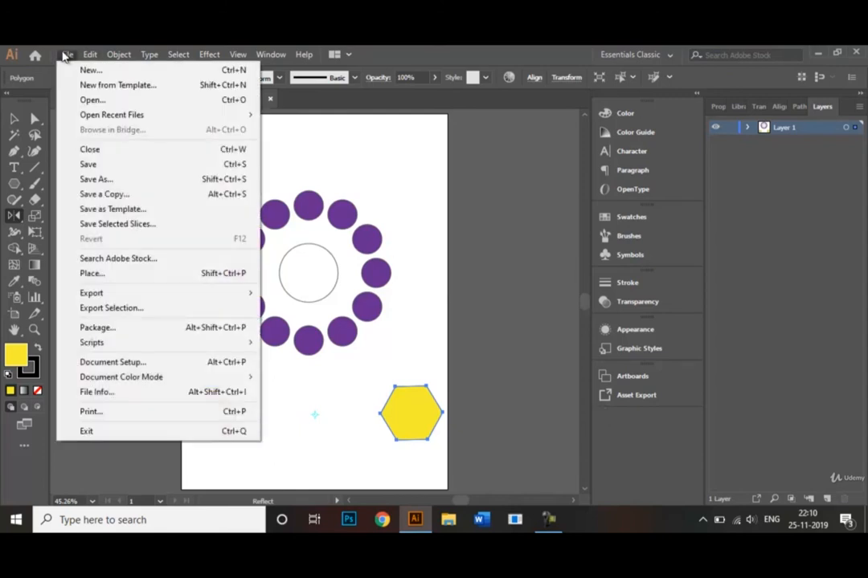
click(134, 180)
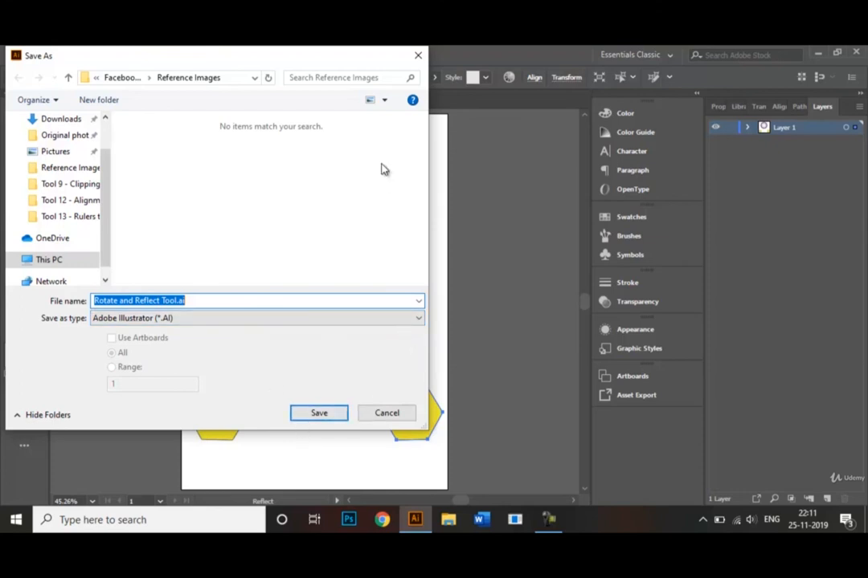
click(407, 321)
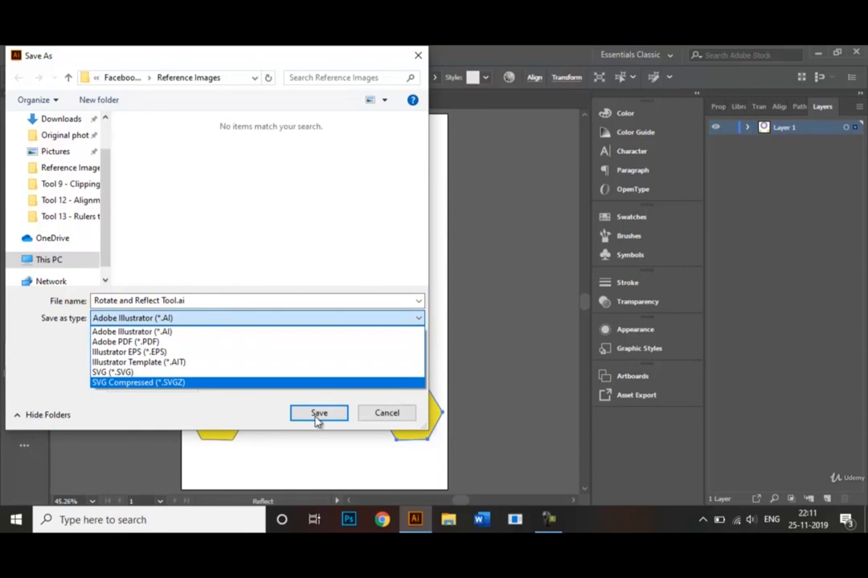
click(374, 414)
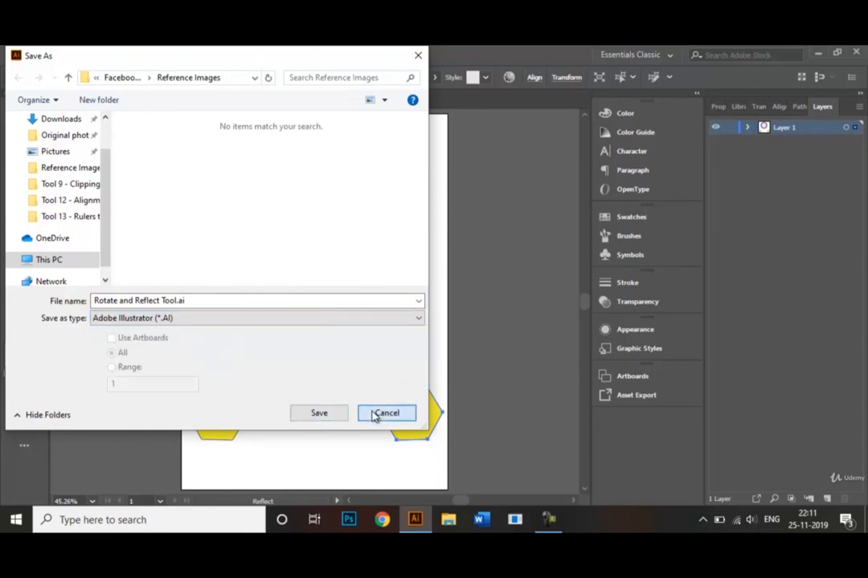
click(385, 413)
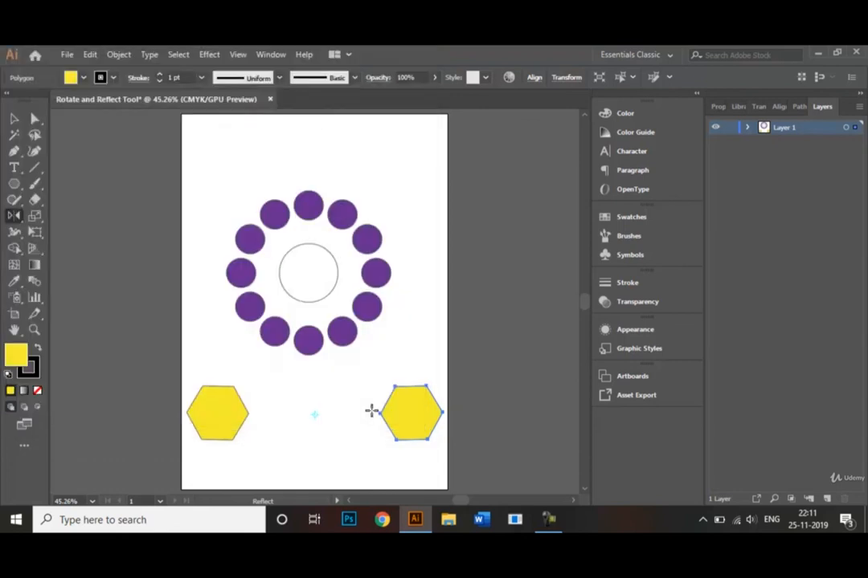
Step: Check the Export As settings for a JPEG of the artwork, and close the dialog without exporting
click(65, 55)
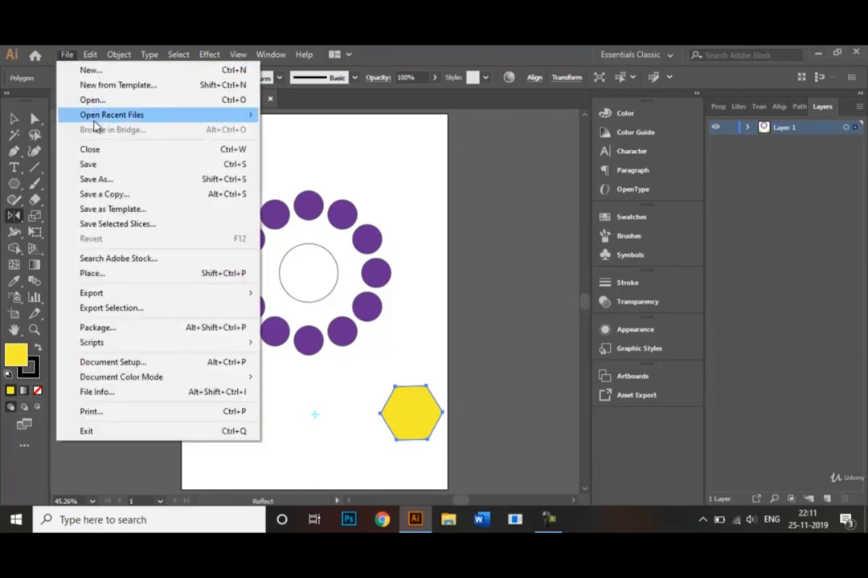
mouse_move(234, 297)
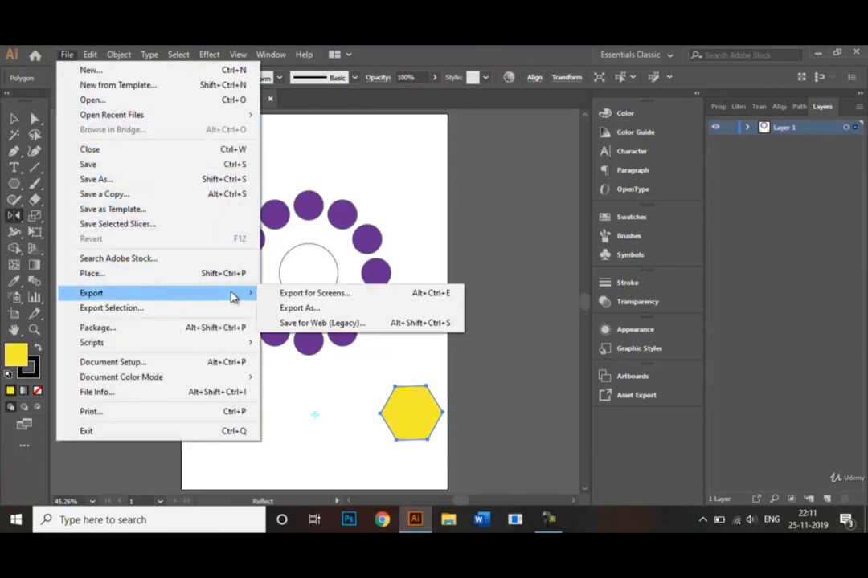
click(288, 308)
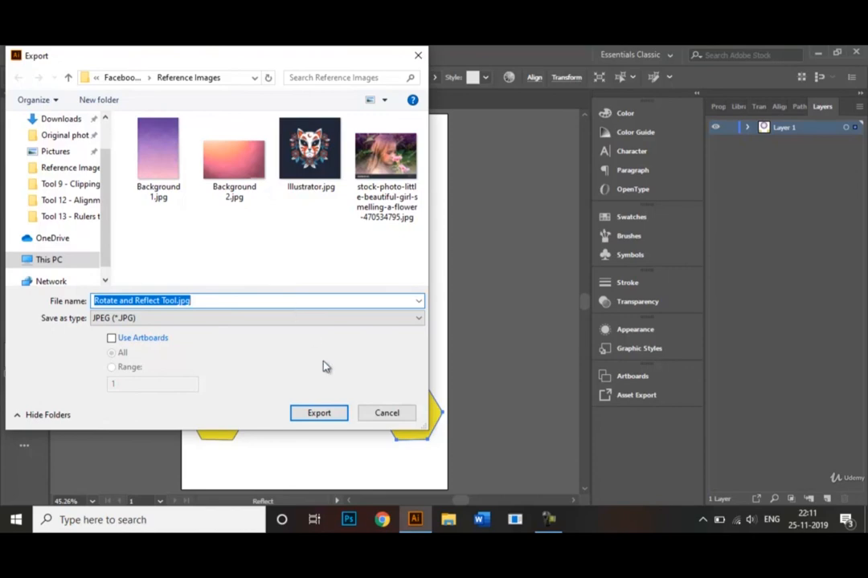
click(387, 415)
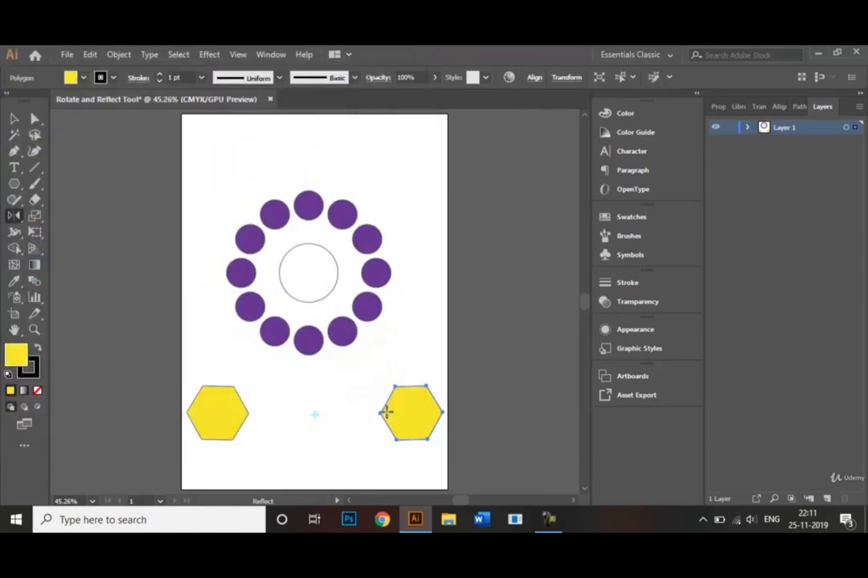